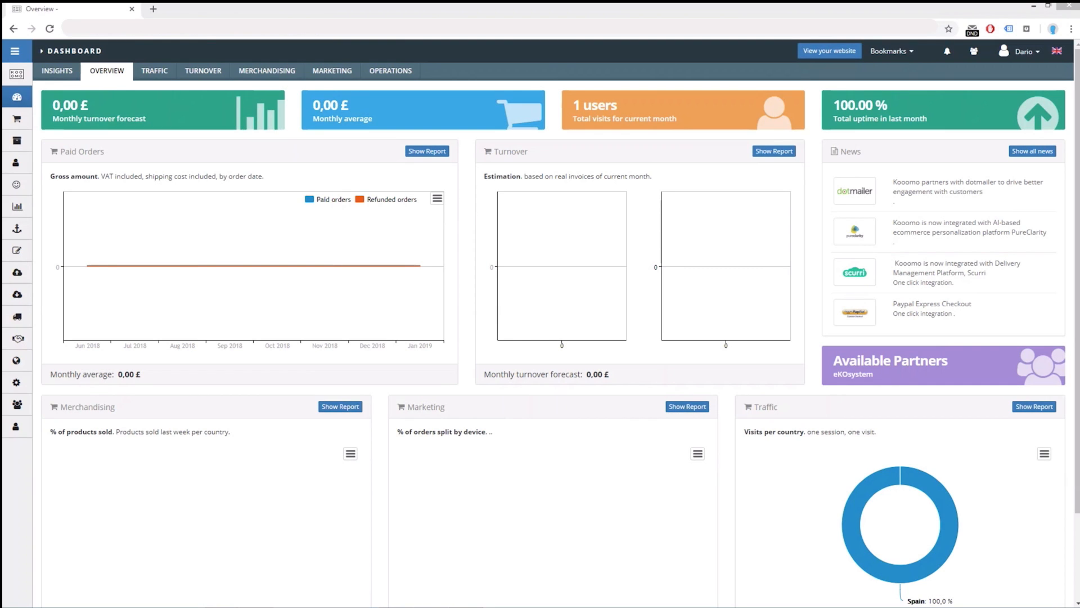
Open the CMS typology configuration and look through the existing content types
{"action": "left_click", "coordinate": [23, 259]}
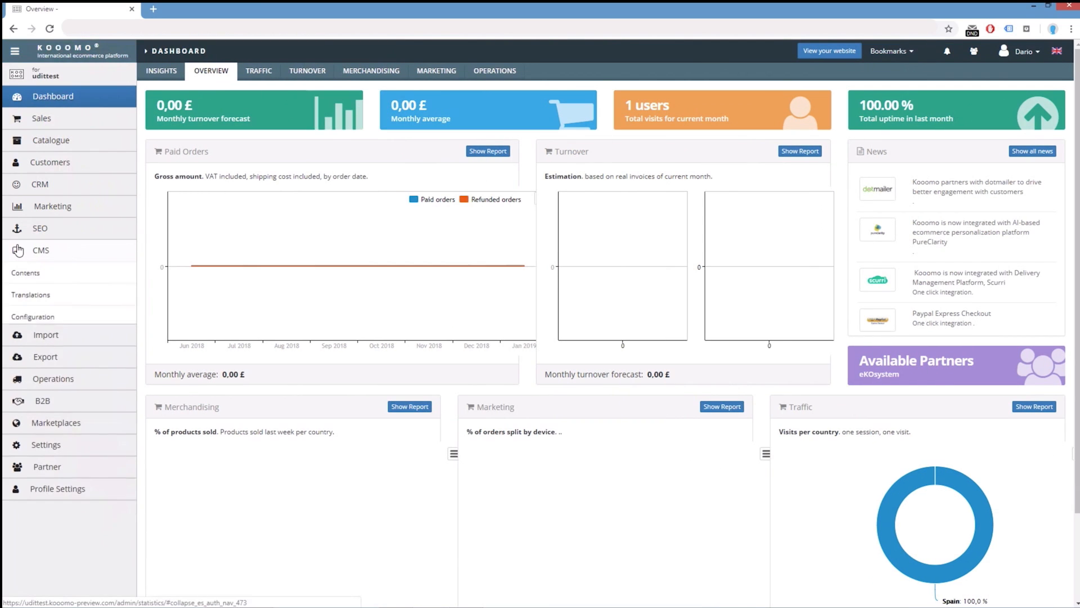
{"action": "left_click", "coordinate": [38, 320]}
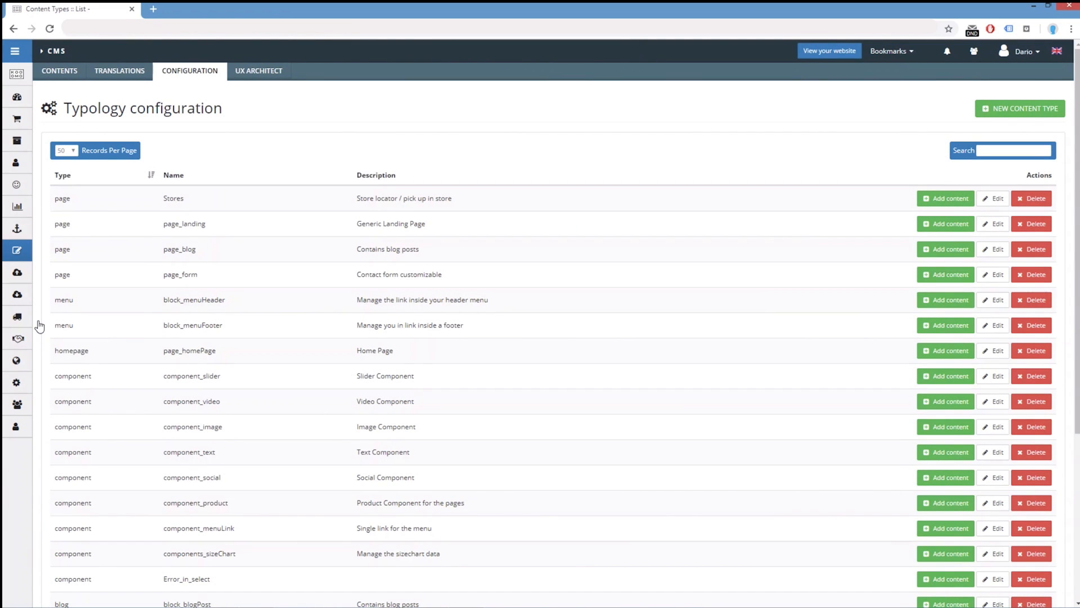
{"action": "scroll", "coordinate": [445, 380], "scroll_direction": "down", "scroll_amount": 5}
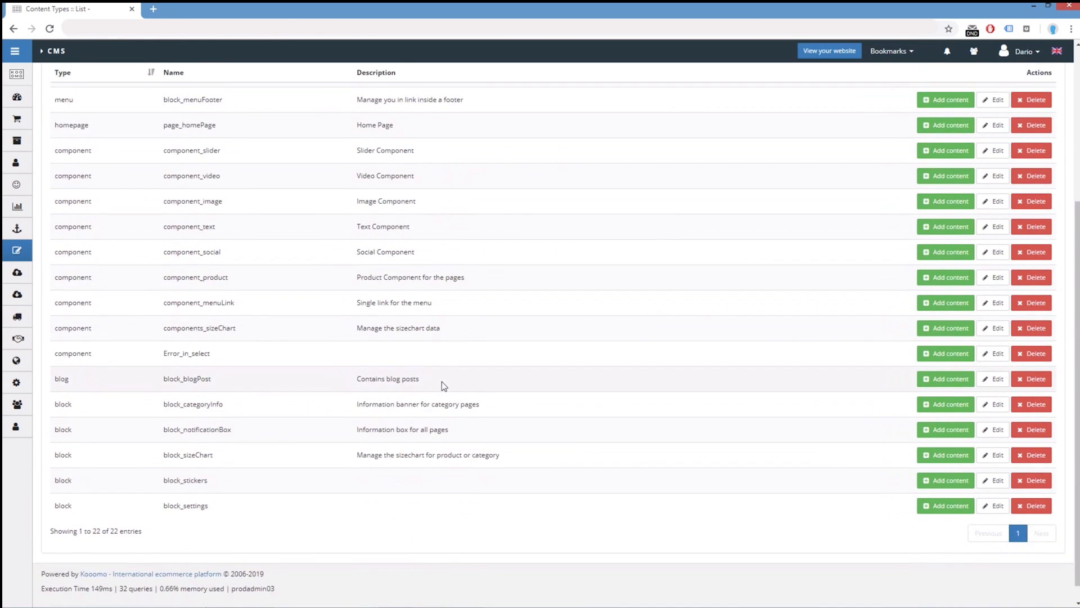
{"action": "scroll", "coordinate": [441, 381], "scroll_direction": "up", "scroll_amount": 5}
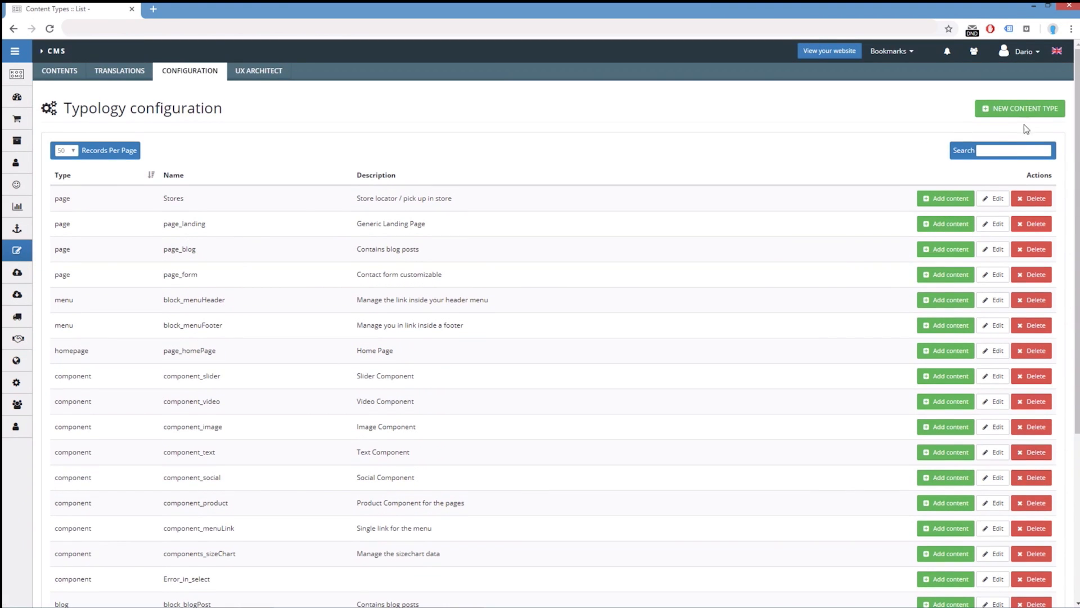
Start a new content type and name it test_typology
{"action": "left_click", "coordinate": [1020, 112]}
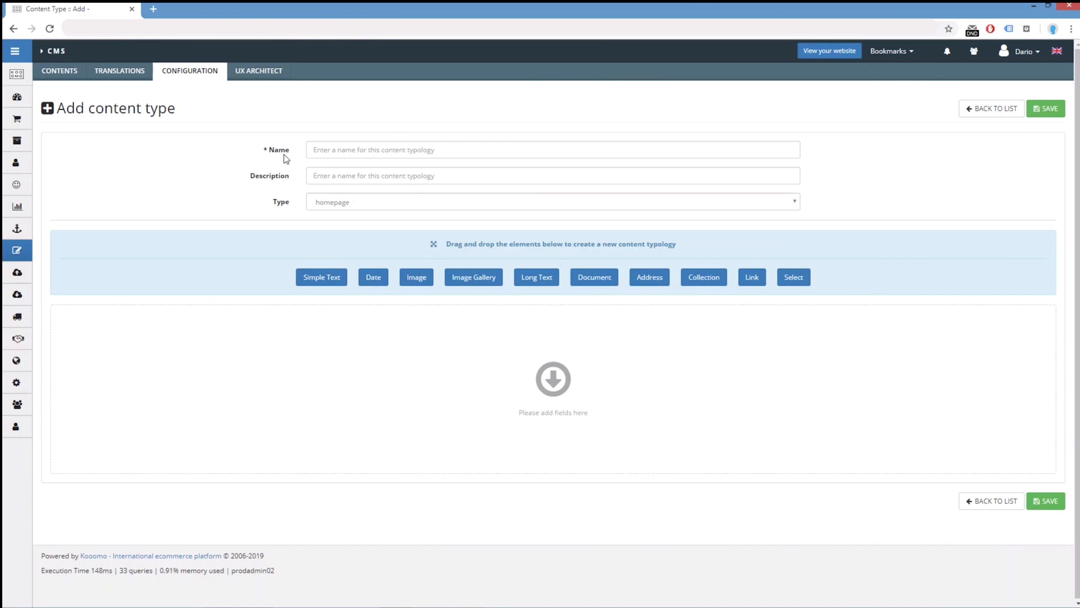
{"action": "left_click", "coordinate": [332, 148]}
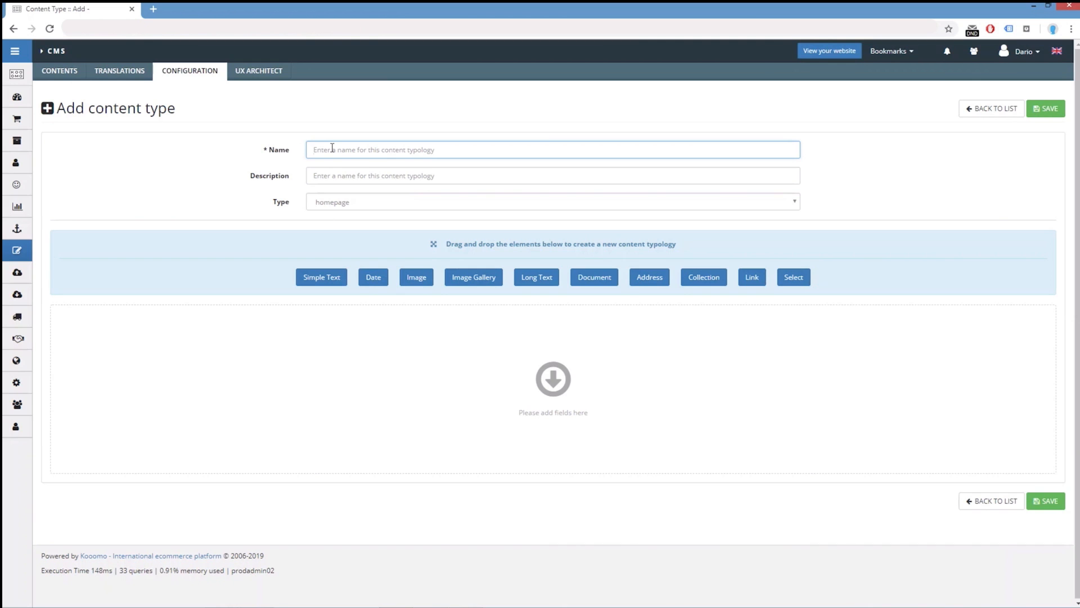
{"action": "type", "text": "test_typology"}
Describe the content type as "this is a test typology" and set its type to page
{"action": "left_click", "coordinate": [272, 183]}
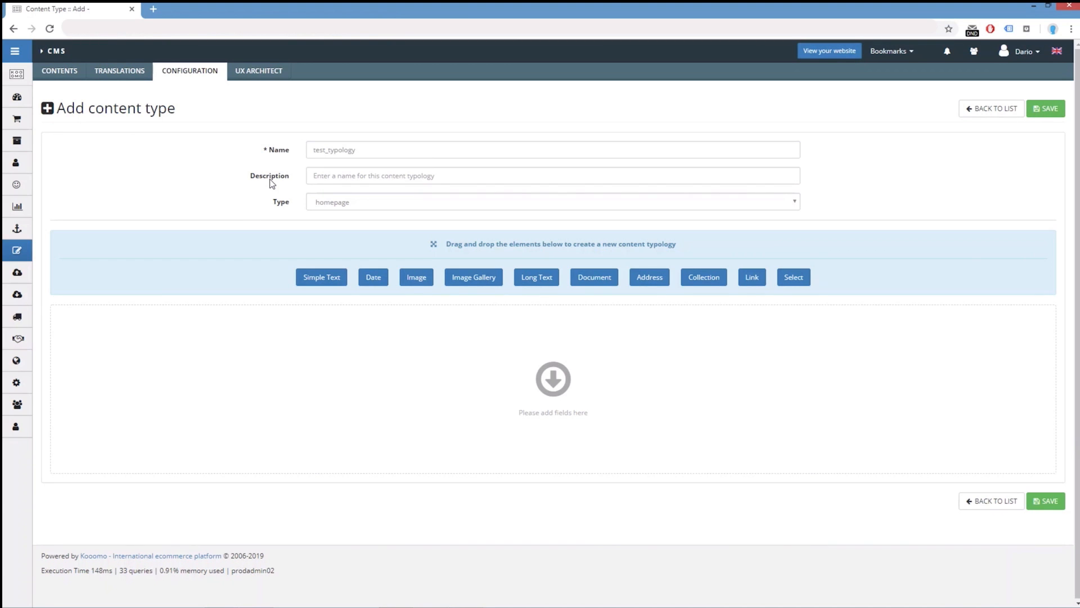
{"action": "left_click", "coordinate": [339, 176]}
{"action": "type", "text": "this is "}
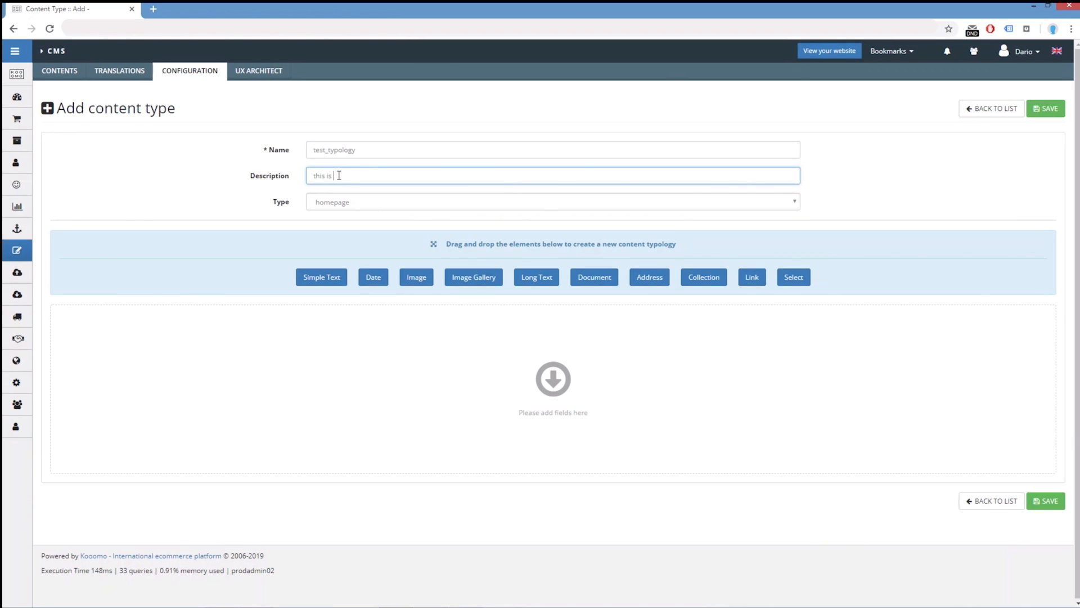
{"action": "type", "text": "a test typology"}
{"action": "left_click", "coordinate": [354, 207]}
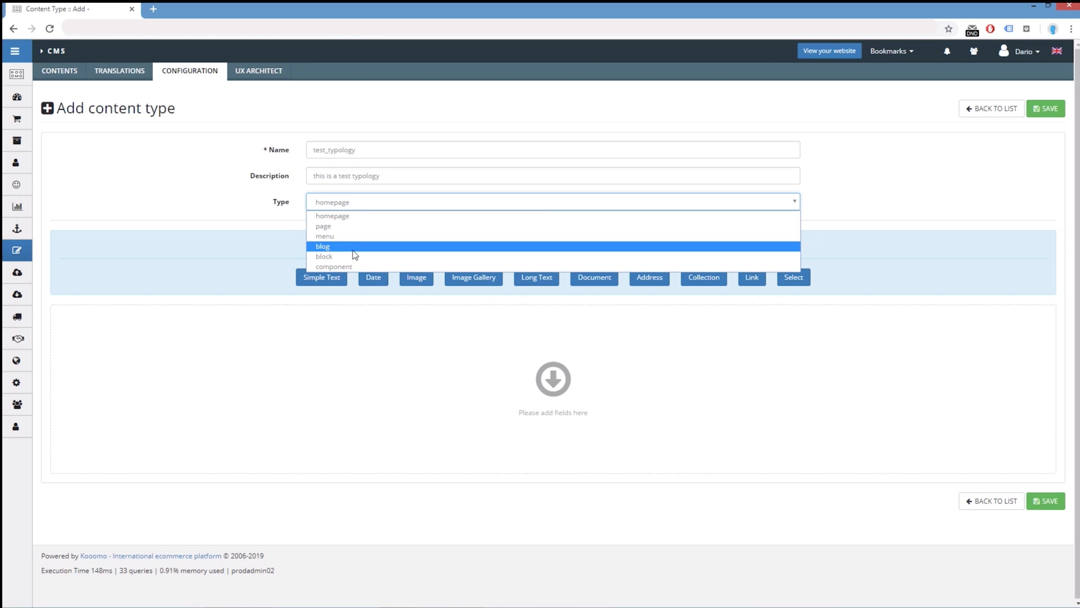
{"action": "left_click", "coordinate": [332, 226]}
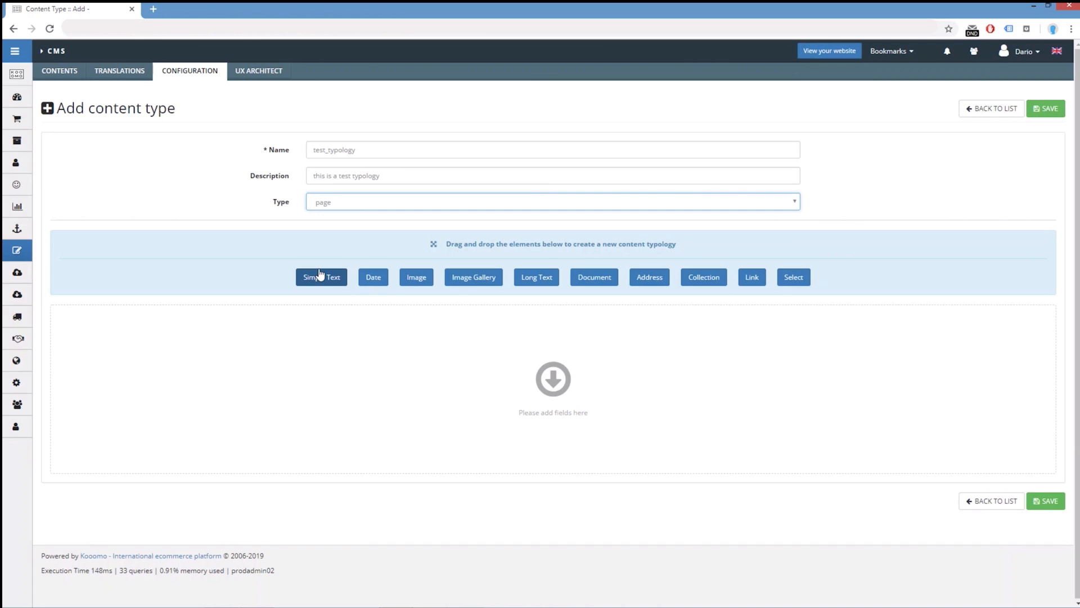
Add a Simple Text element to the content type and name it text_field_1
{"action": "left_click_drag", "start_coordinate": [319, 274], "coordinate": [315, 323]}
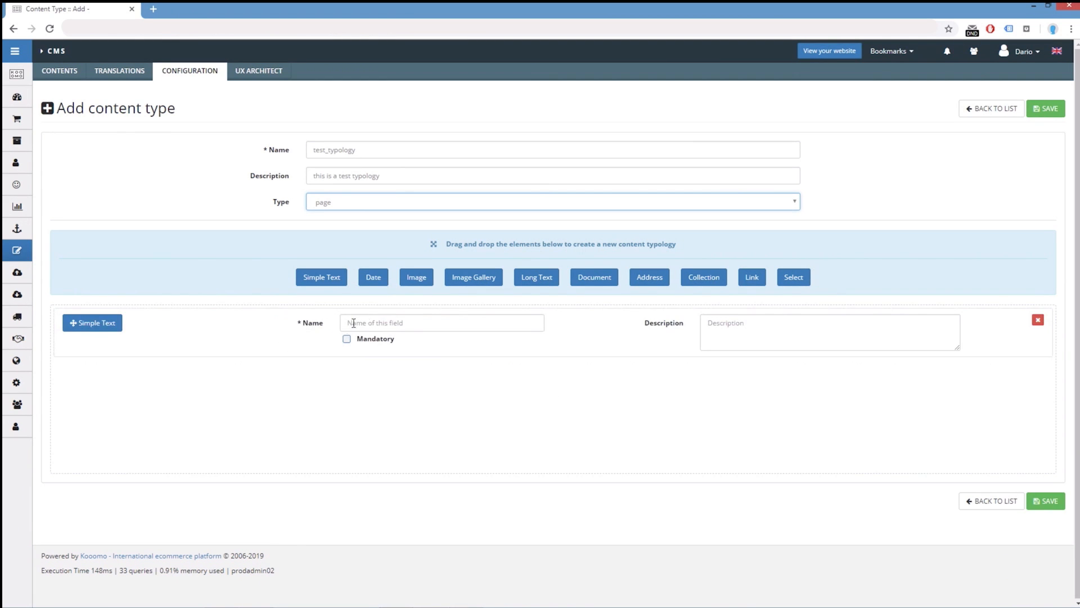
{"action": "left_click", "coordinate": [373, 326]}
{"action": "type", "text": "te"}
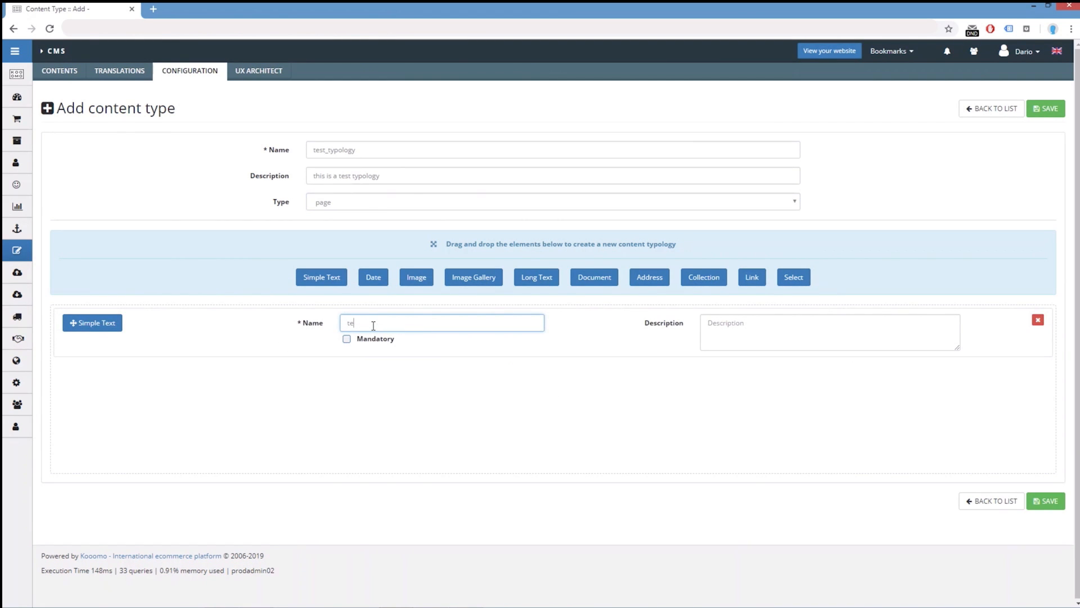
{"action": "type", "text": "xt_field_1"}
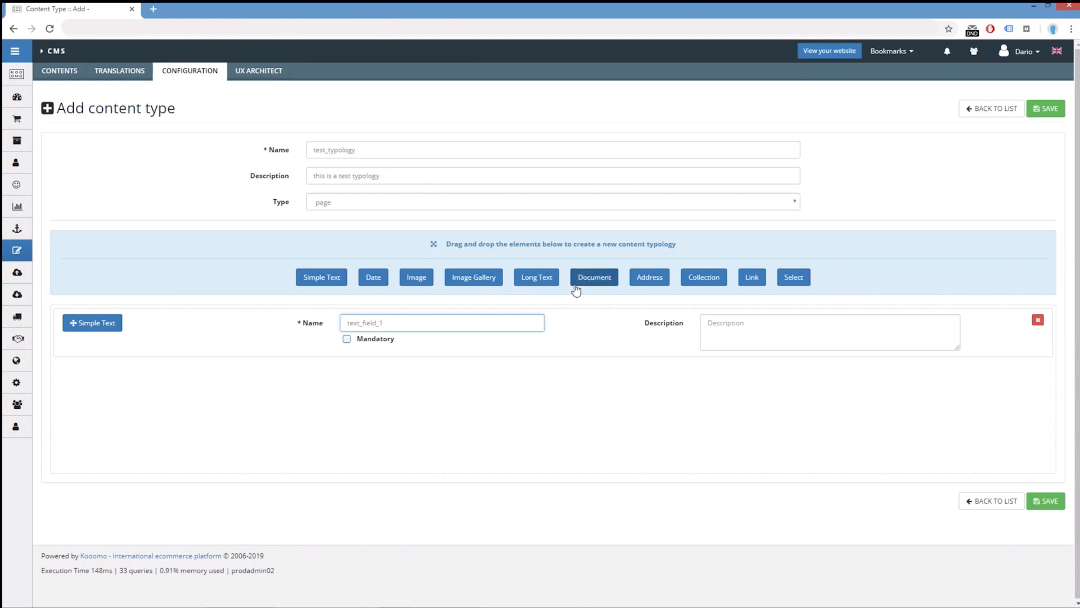
Add a Long Text element below the simple text field and name it text_field_2
{"action": "left_click_drag", "start_coordinate": [546, 278], "coordinate": [366, 378]}
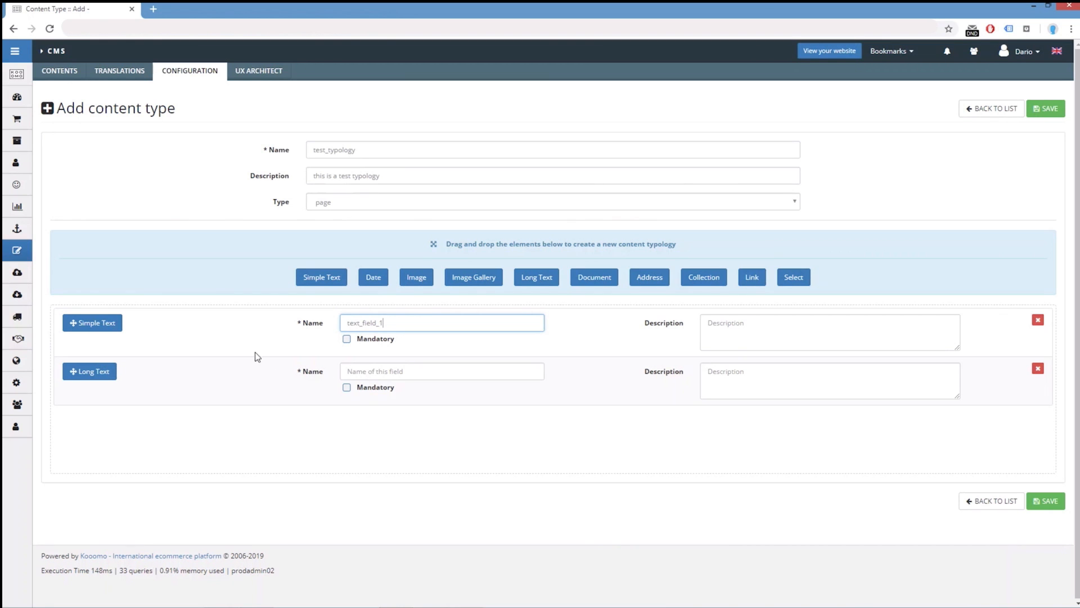
{"action": "left_click", "coordinate": [386, 374]}
{"action": "type", "text": "text_field_2"}
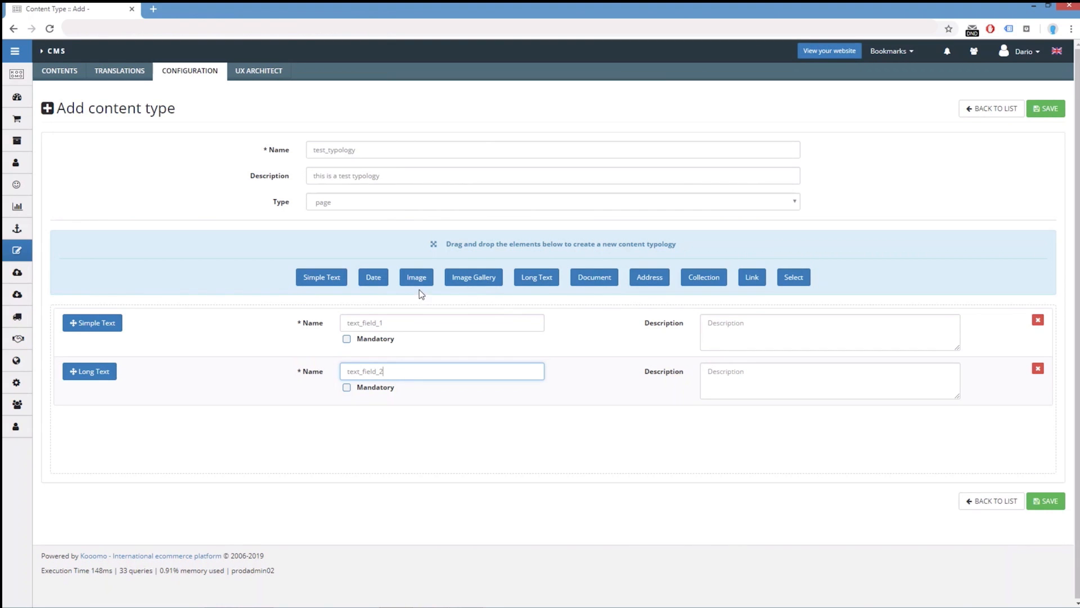
Add an Image element below the long text field and name it image_field_1
{"action": "left_click_drag", "start_coordinate": [417, 277], "coordinate": [366, 424]}
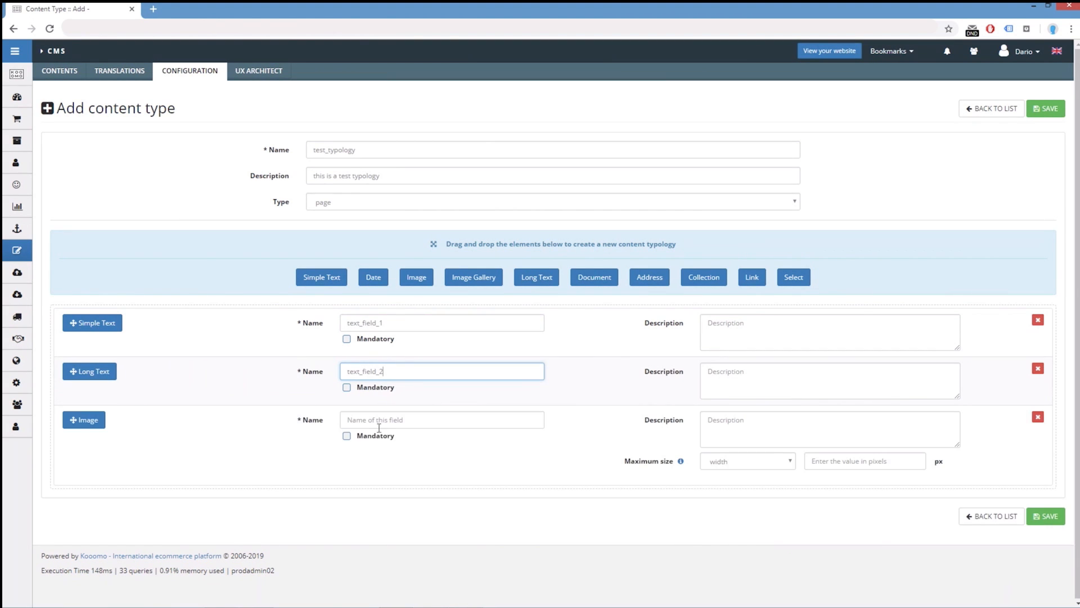
{"action": "left_click", "coordinate": [393, 419]}
{"action": "type", "text": "image"}
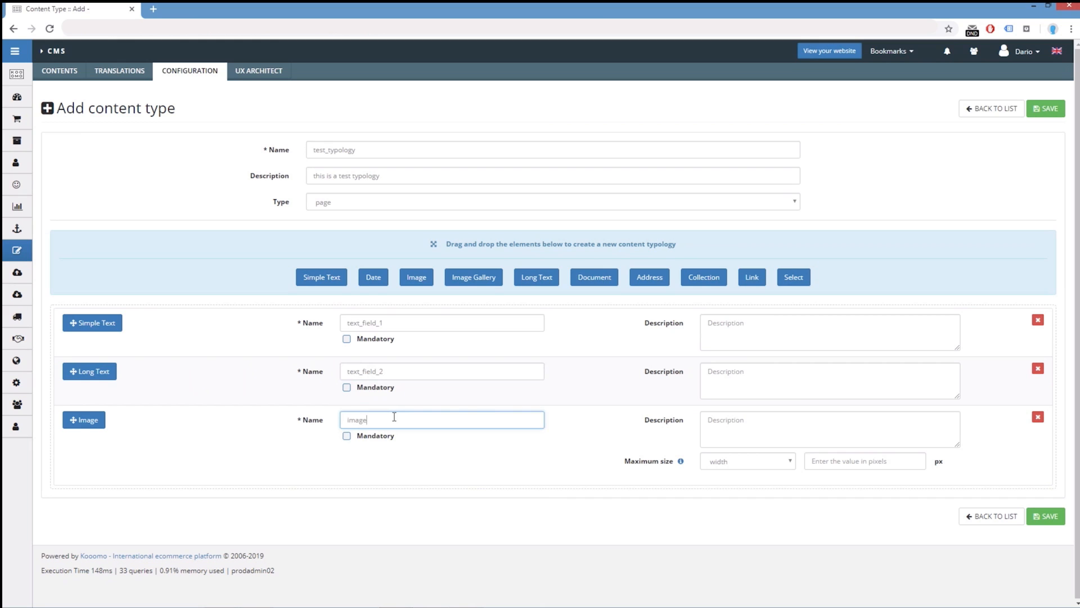
{"action": "type", "text": "_field_1"}
Limit the image field's maximum width to 700 px and save the content type
{"action": "left_click", "coordinate": [730, 465]}
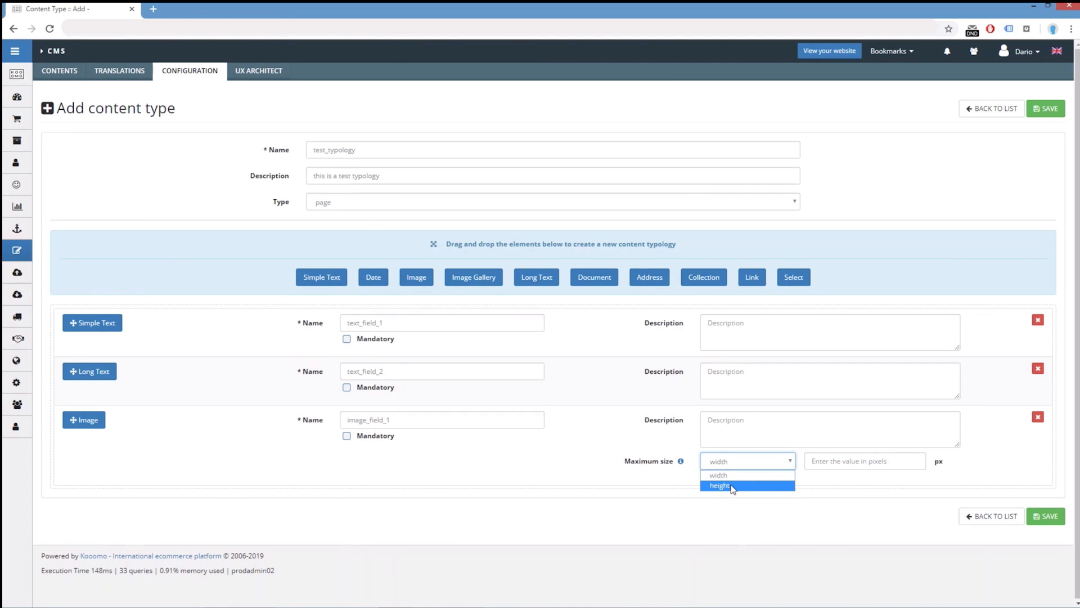
{"action": "left_click", "coordinate": [662, 482]}
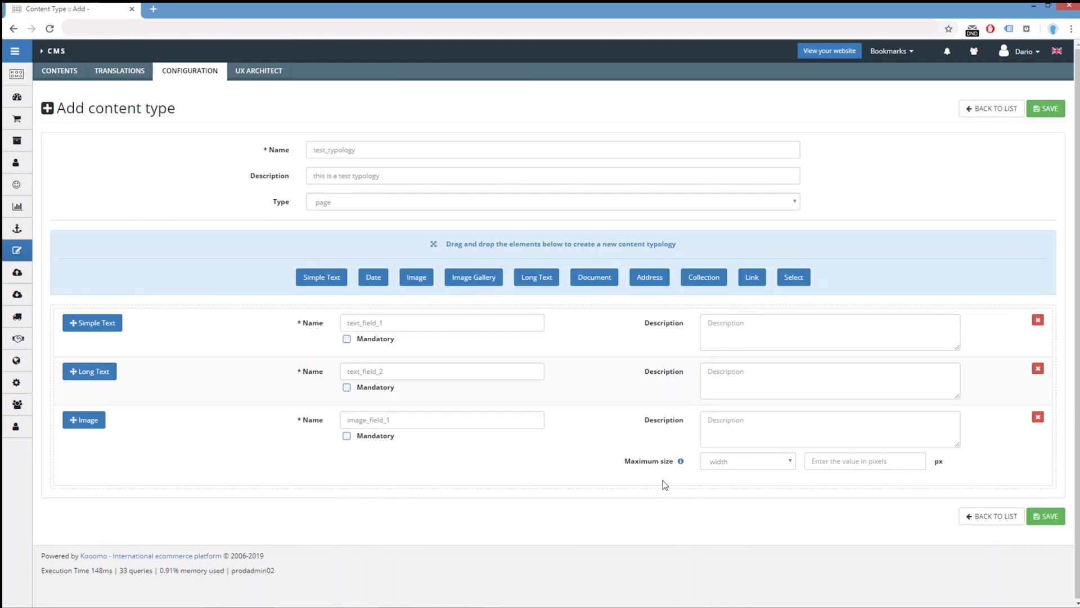
{"action": "left_click", "coordinate": [840, 462]}
{"action": "type", "text": "700"}
{"action": "left_click", "coordinate": [632, 496]}
{"action": "left_click", "coordinate": [1047, 517]}
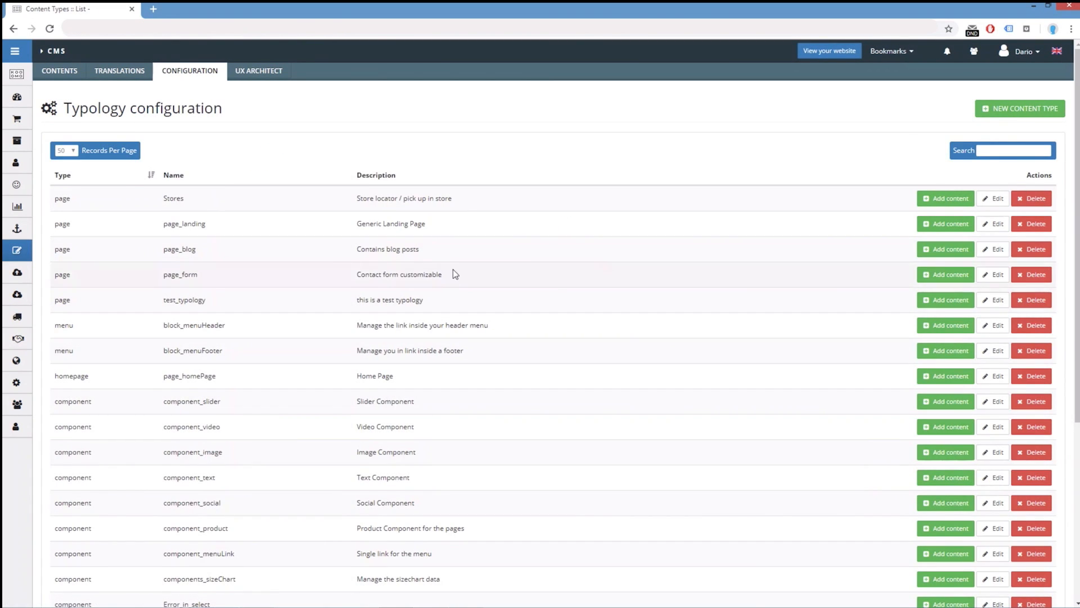
Search the typology list for "test" and view the test_typology entries among the CMS page contents
{"action": "scroll", "coordinate": [460, 285], "scroll_direction": "down", "scroll_amount": 1}
{"action": "scroll", "coordinate": [619, 242], "scroll_direction": "up", "scroll_amount": 1}
{"action": "left_click", "coordinate": [993, 150]}
{"action": "type", "text": "test"}
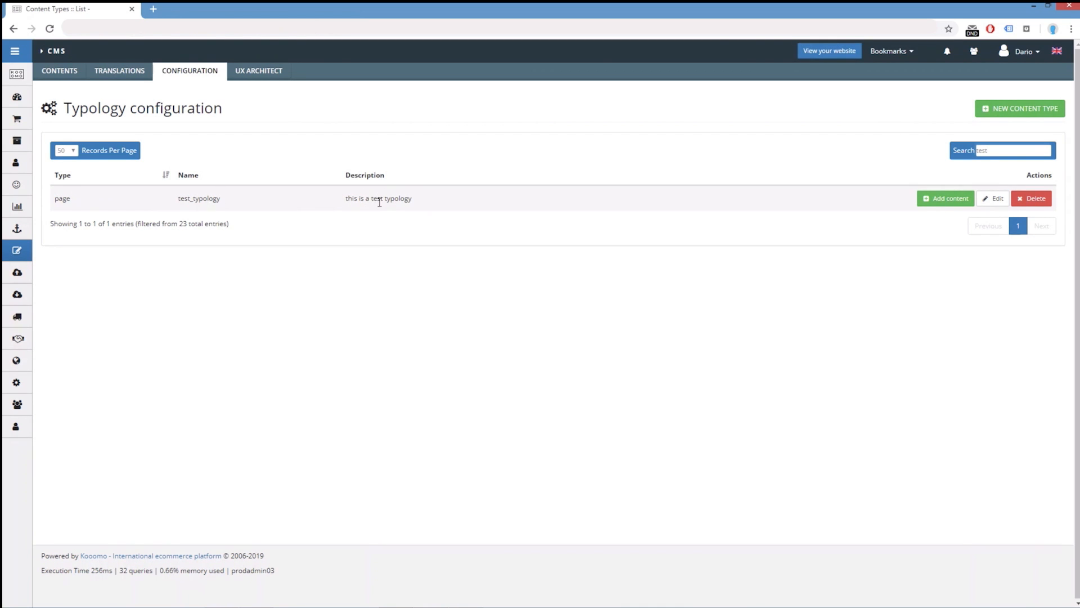
{"action": "left_click", "coordinate": [62, 75]}
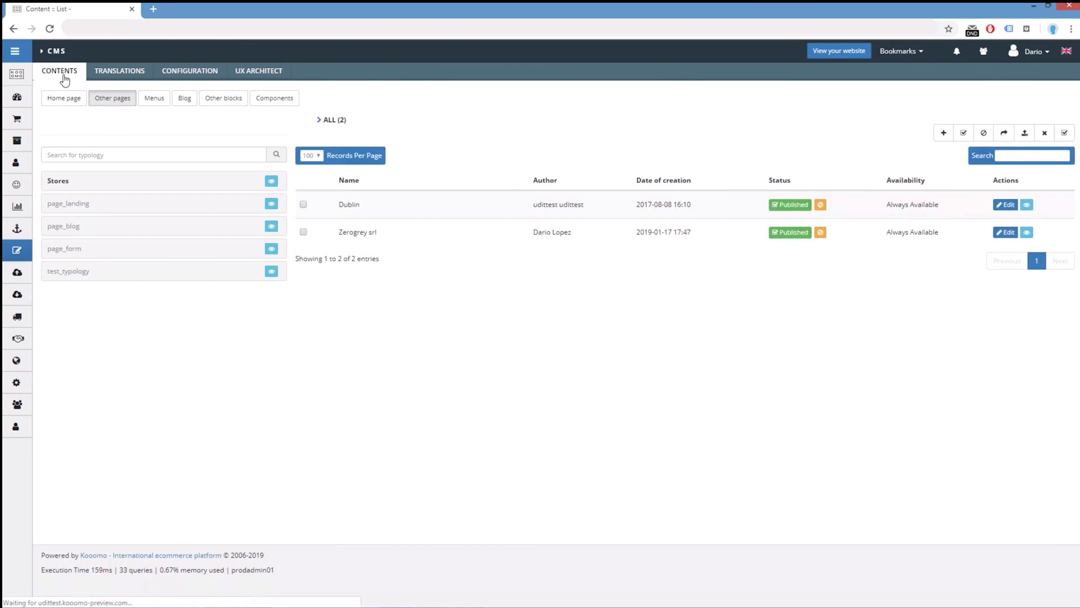
{"action": "left_click", "coordinate": [74, 275]}
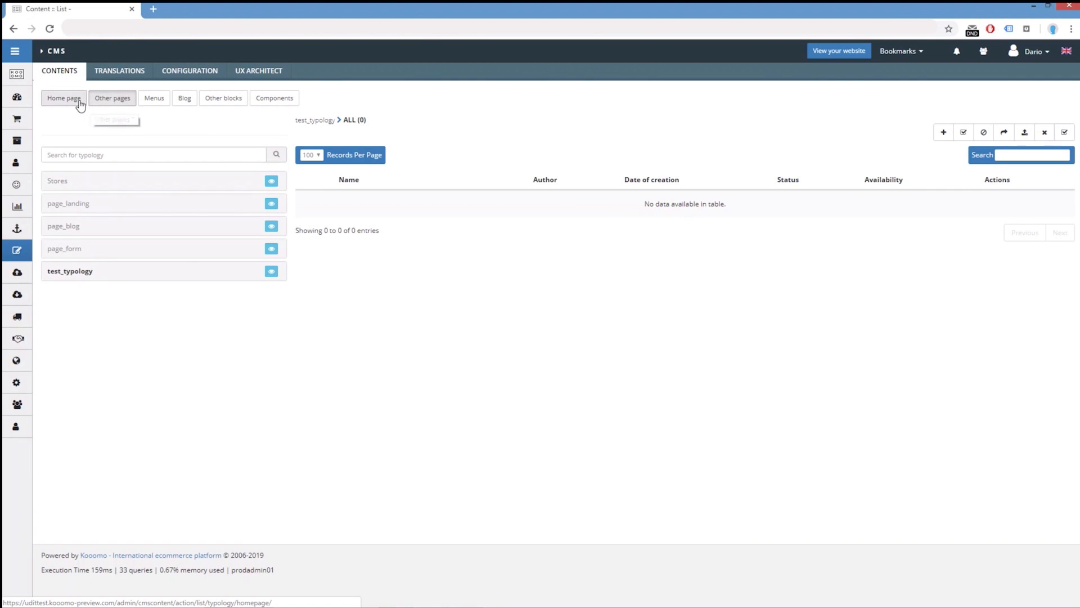
View the type options for a new content type in a second browser tab, and return to the contents list
{"action": "middle_click", "coordinate": [187, 77]}
{"action": "left_click", "coordinate": [183, 9]}
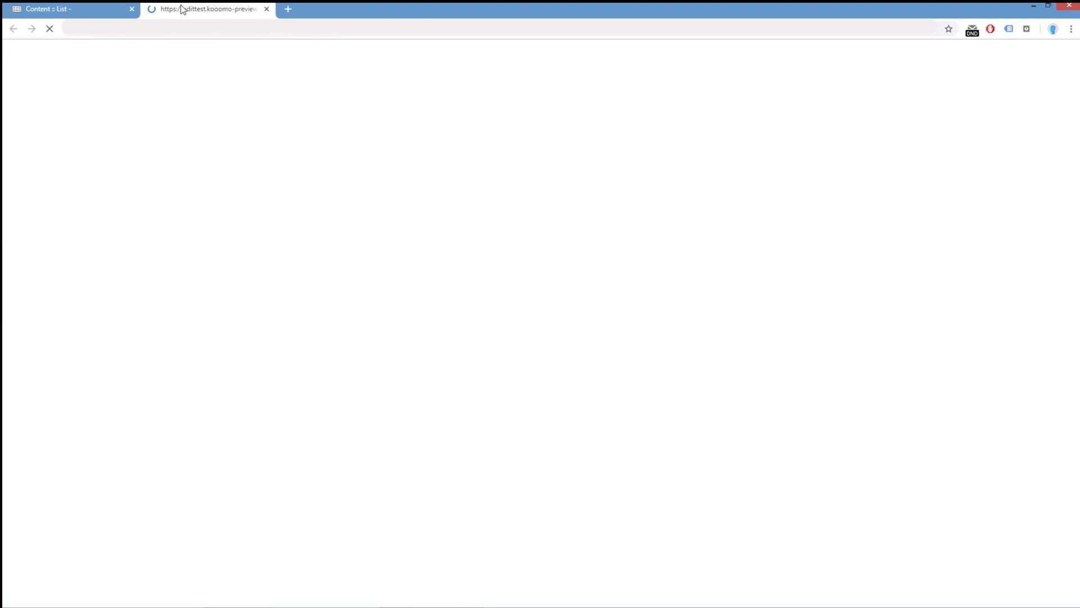
{"action": "left_click", "coordinate": [1010, 112]}
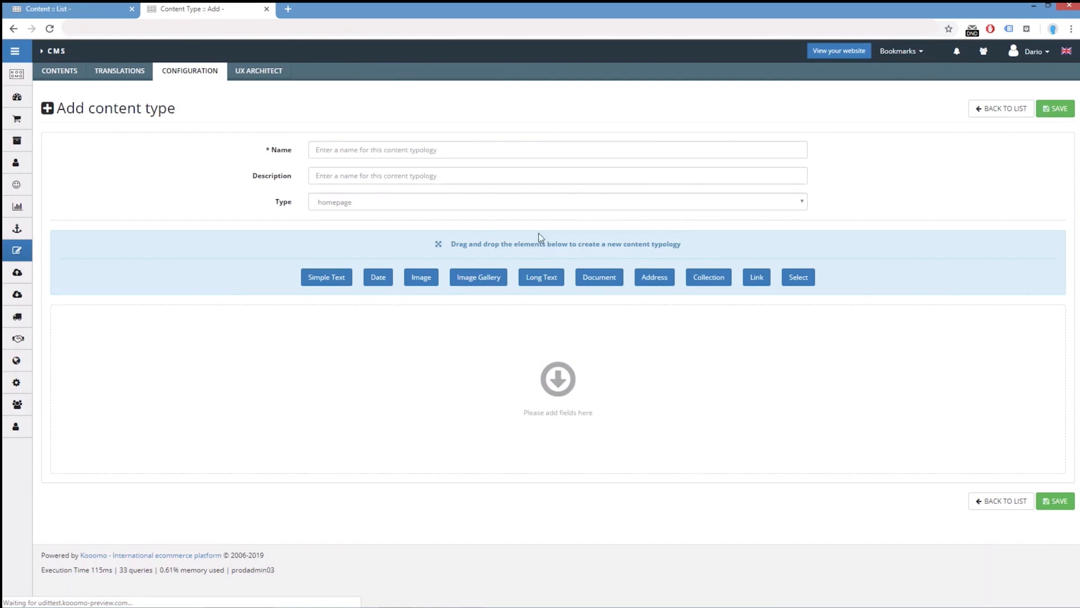
{"action": "left_click", "coordinate": [340, 208]}
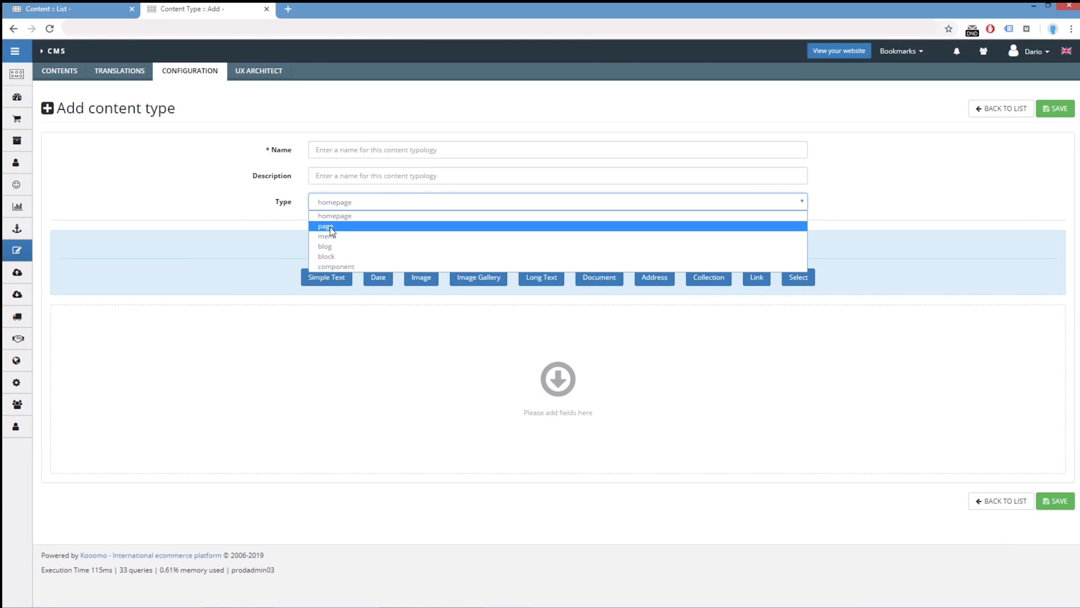
{"action": "left_click", "coordinate": [96, 11]}
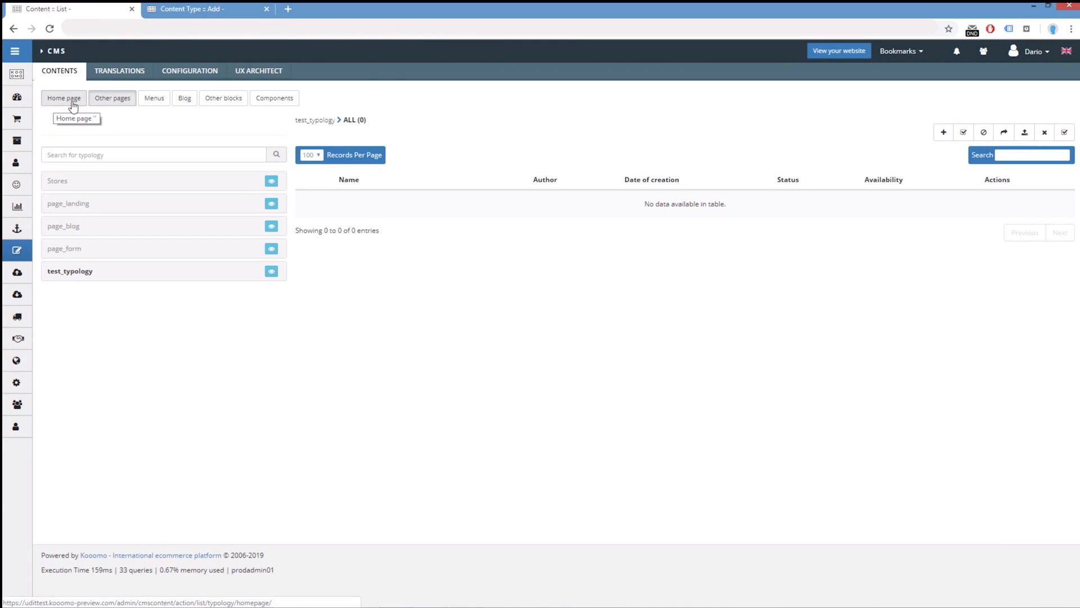